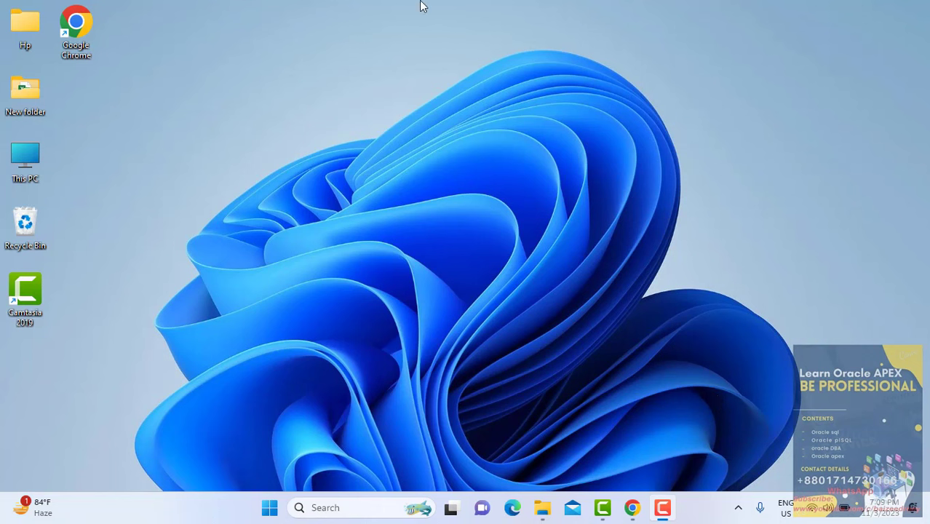
# Create a new blank text document on the desktop from the right-click New menu.
pyautogui.rightClick(363, 129)
pyautogui.moveTo(430, 236)
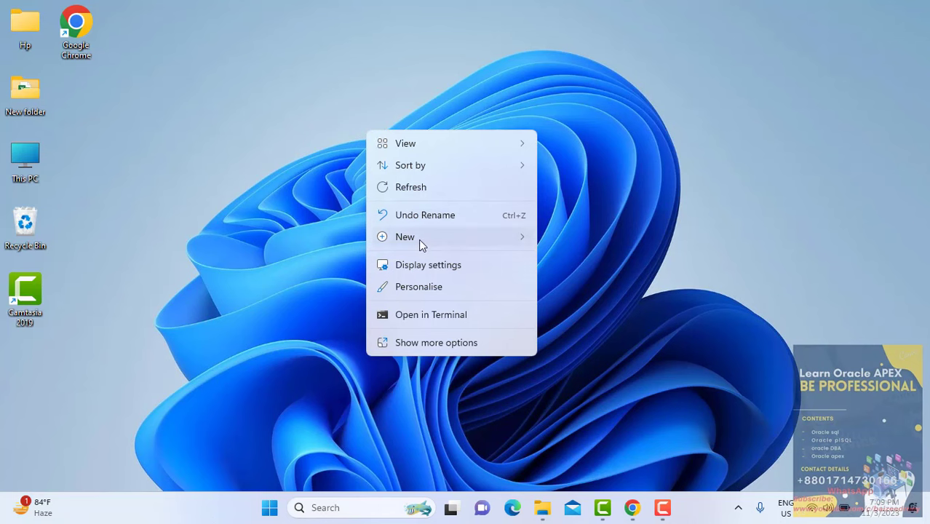
pyautogui.click(600, 254)
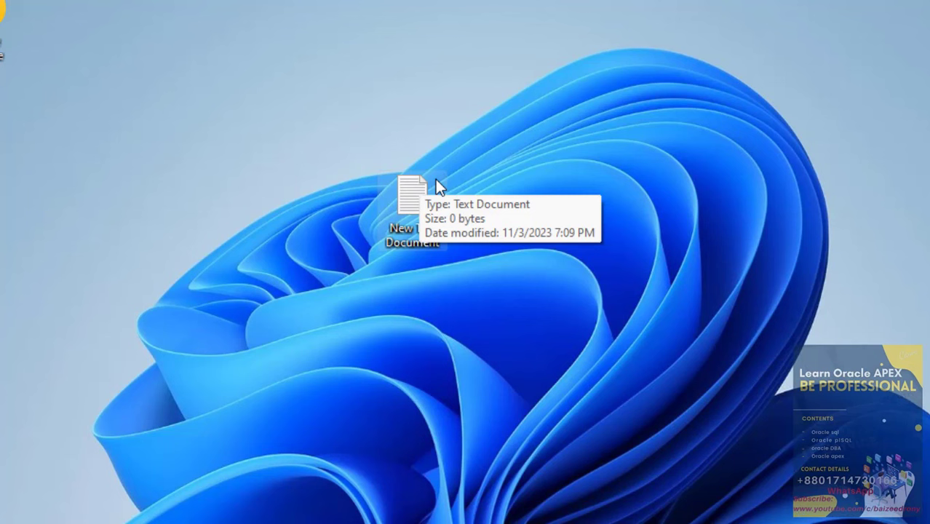
# Open the new text document and enter the lines Echo off, cd/ and tree.
pyautogui.doubleClick(393, 218)
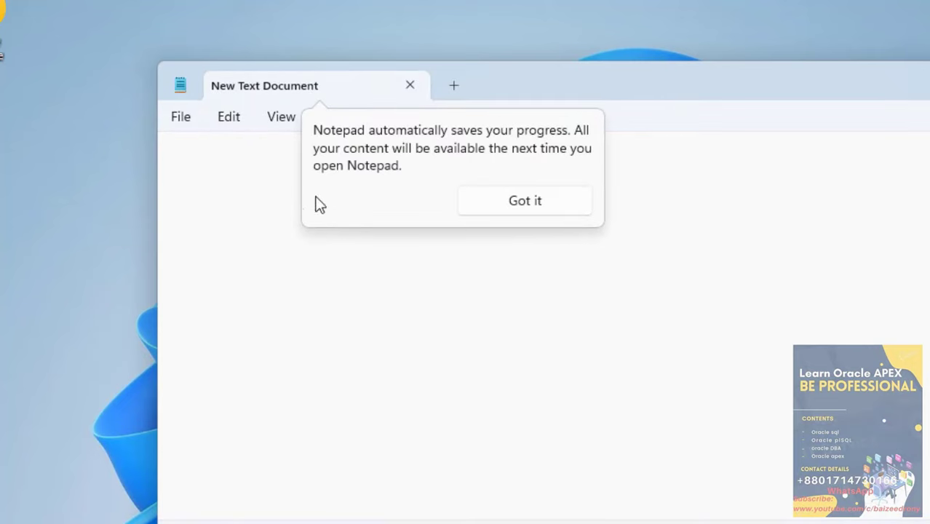
pyautogui.click(245, 173)
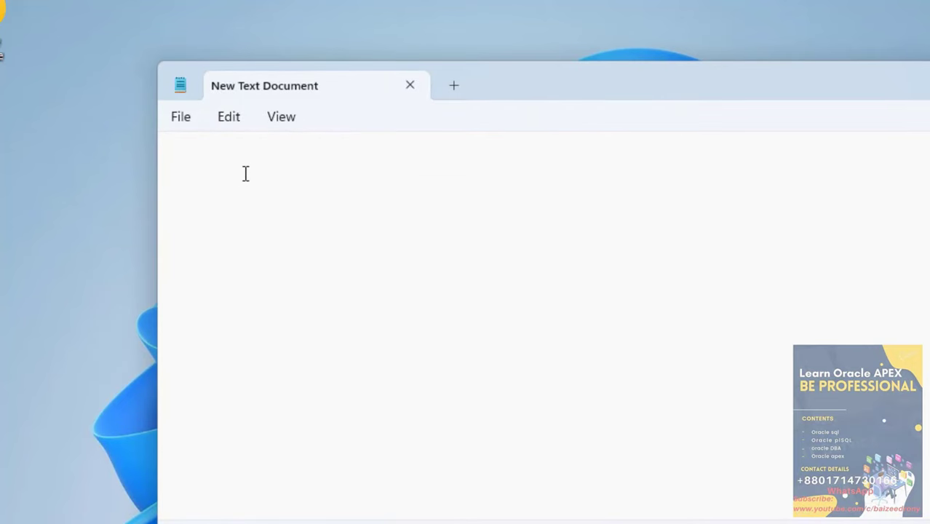
pyautogui.write('Echo ')
pyautogui.write('off')
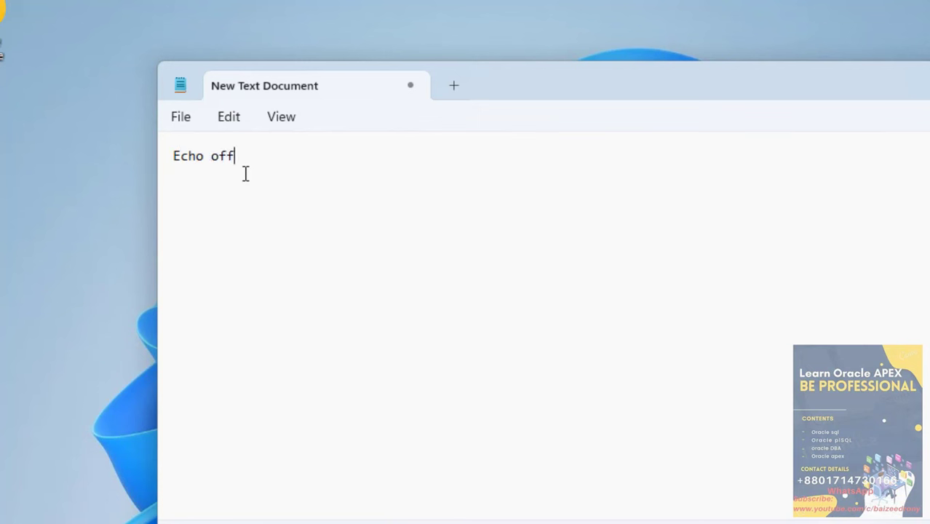
pyautogui.press('Return')
pyautogui.write('cd')
pyautogui.write('/')
pyautogui.press('Return')
pyautogui.write('tree')
pyautogui.press('Return')
# Add D: and E: lines, each followed by tree, after checking available drives in This PC.
pyautogui.write('D')
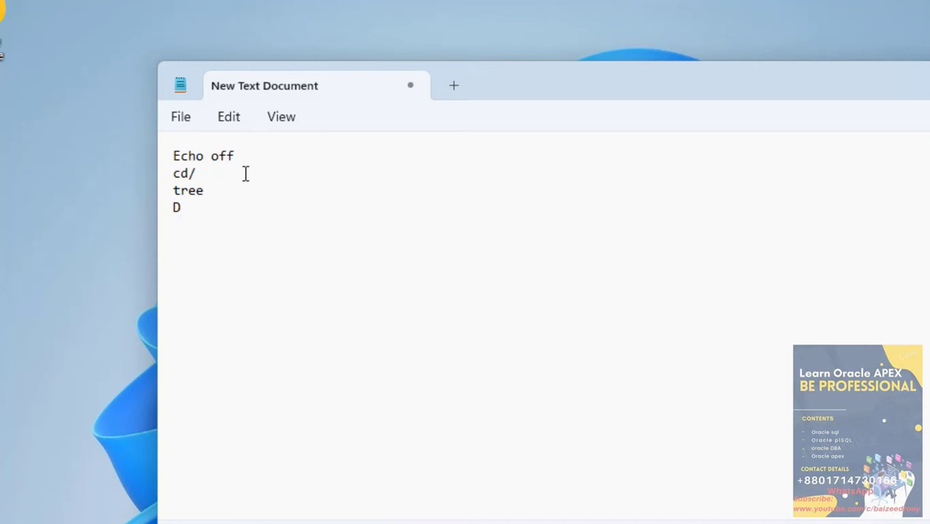
pyautogui.write(':')
pyautogui.press('Return')
pyautogui.write('tree')
pyautogui.press('Return')
pyautogui.write('E')
pyautogui.write(':')
pyautogui.press('Return')
pyautogui.write('tree')
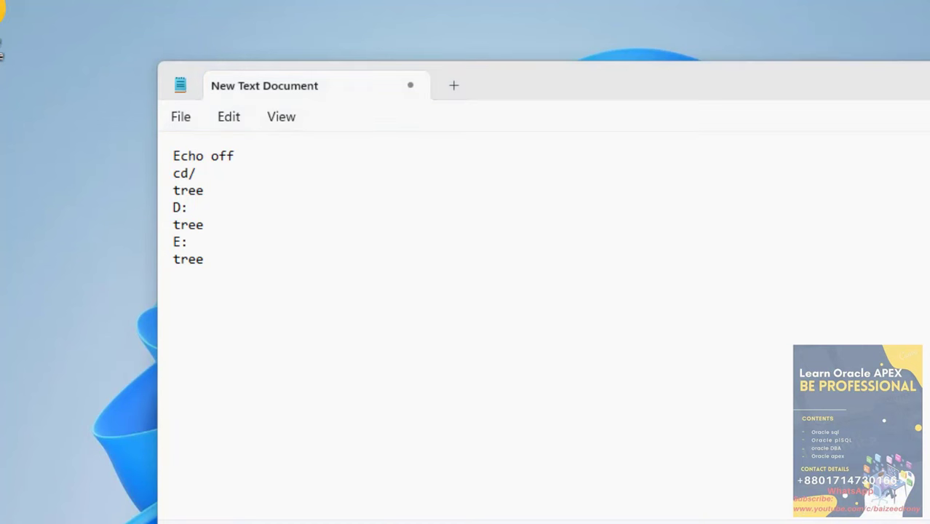
pyautogui.press('super+e')
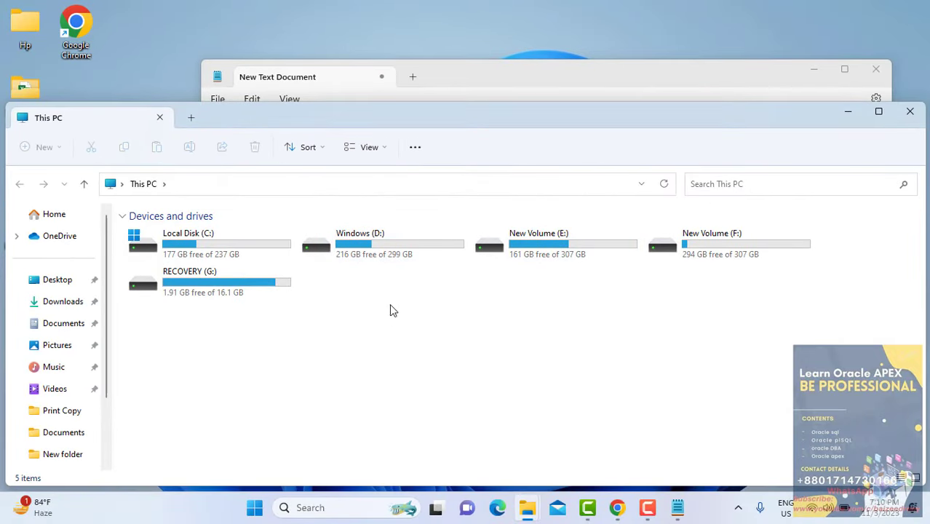
pyautogui.click(850, 112)
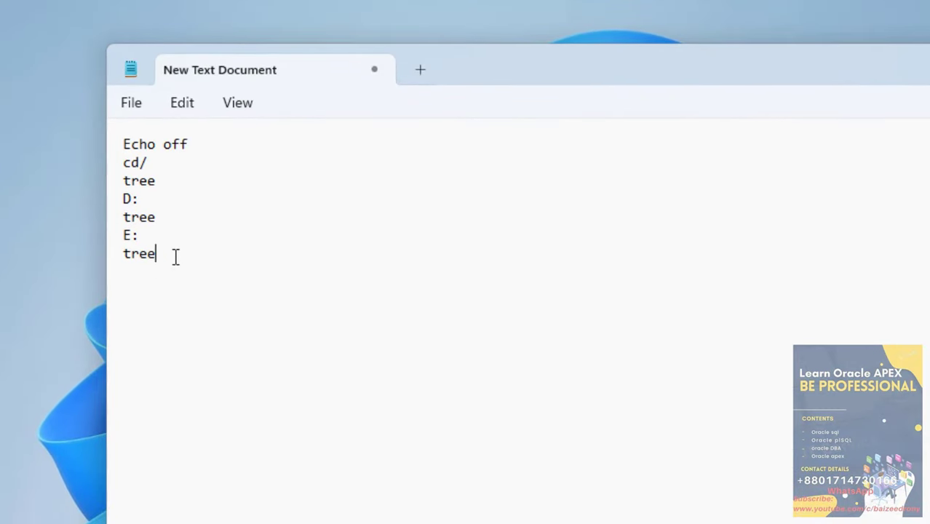
# Append four lines to the script: F:, tree, G:, tree.
pyautogui.press('Return')
pyautogui.write('F')
pyautogui.write(':')
pyautogui.press('Return')
pyautogui.write('tree')
pyautogui.press('Return')
pyautogui.write('G')
pyautogui.write(':')
pyautogui.press('Return')
pyautogui.write('tree')
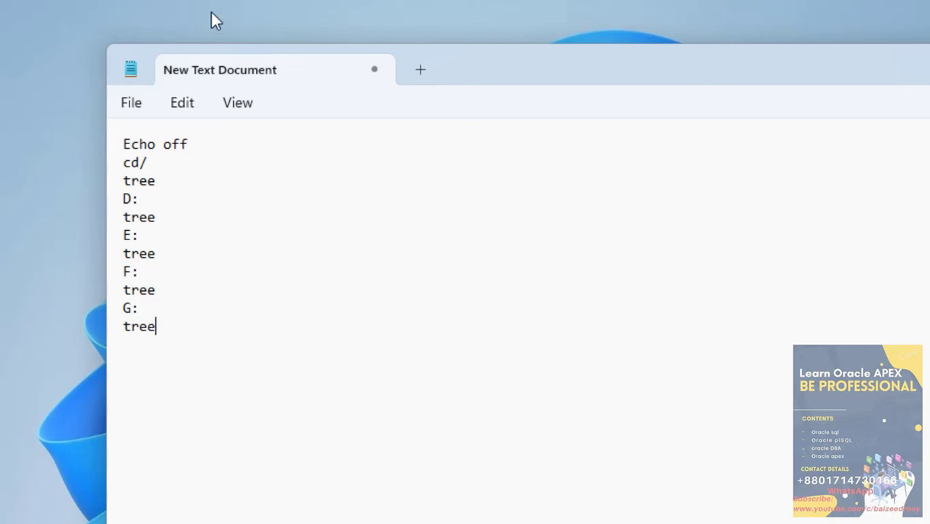
# Save the script to the Desktop folder as Refresh.bat.
pyautogui.click(132, 102)
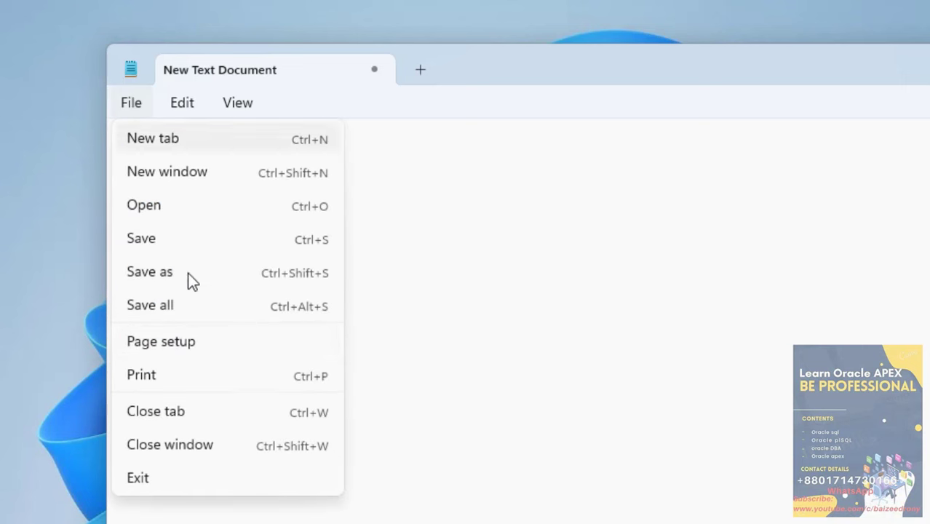
pyautogui.click(159, 278)
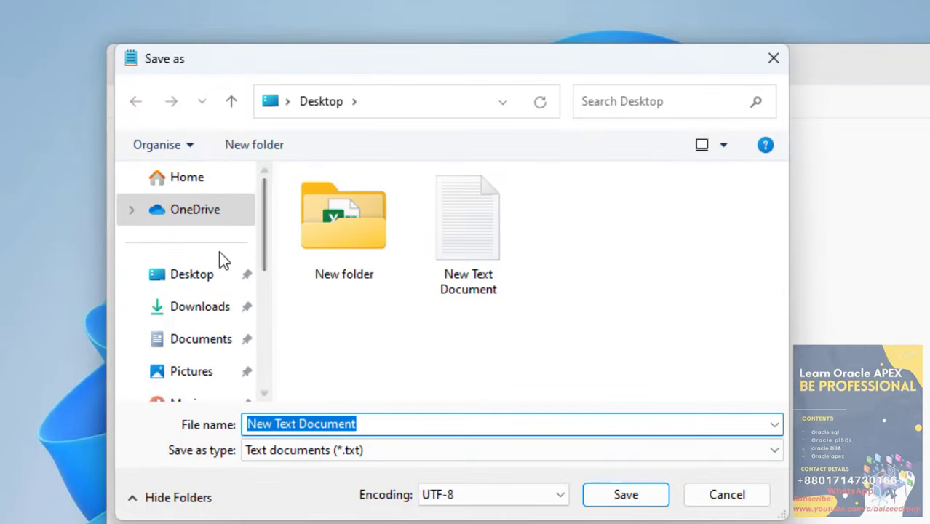
pyautogui.click(178, 280)
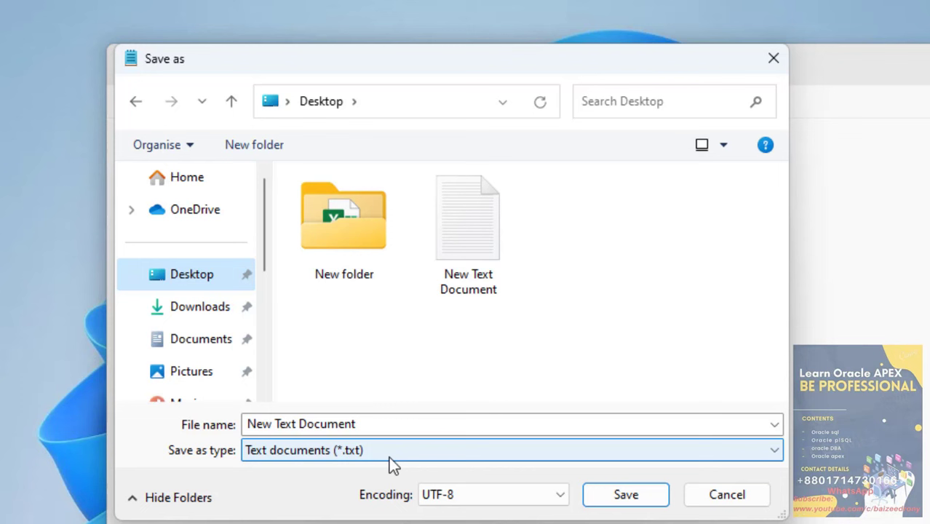
pyautogui.click(411, 428)
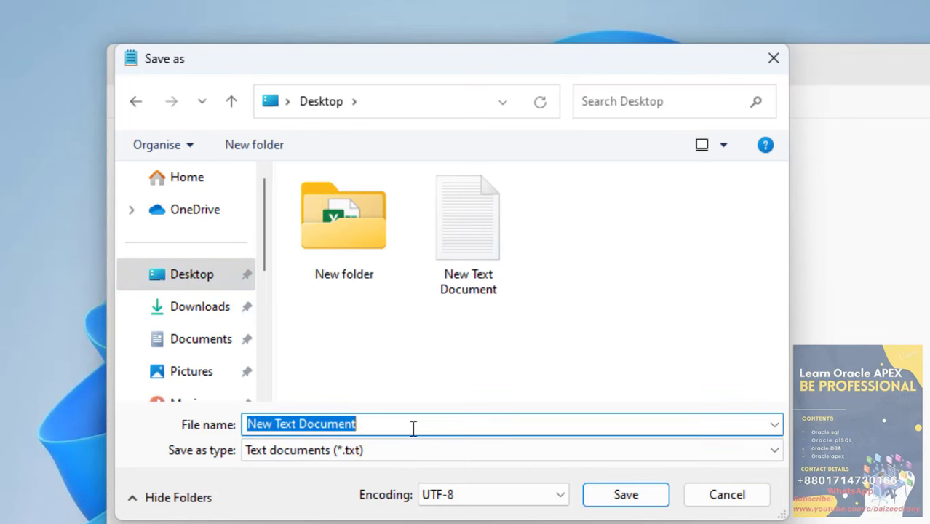
pyautogui.write('Re')
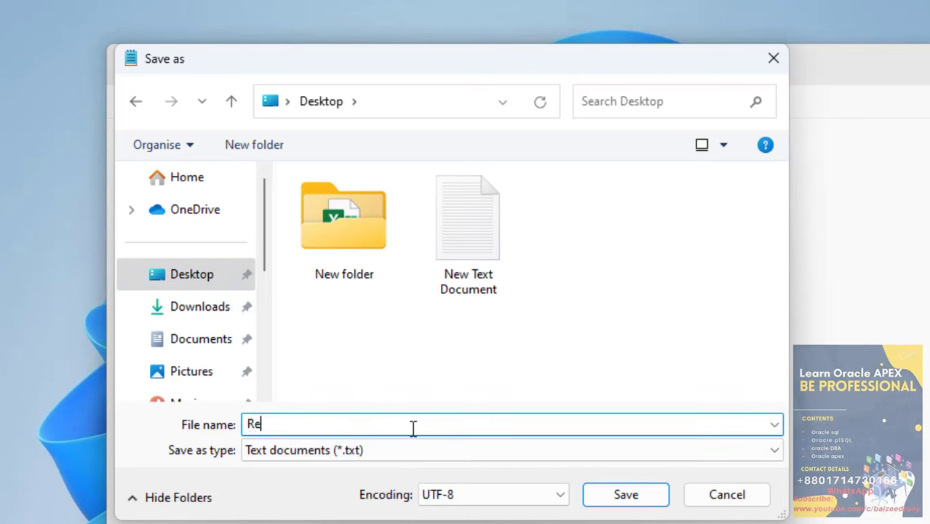
pyautogui.write('fresh')
pyautogui.write('.')
pyautogui.write('bat')
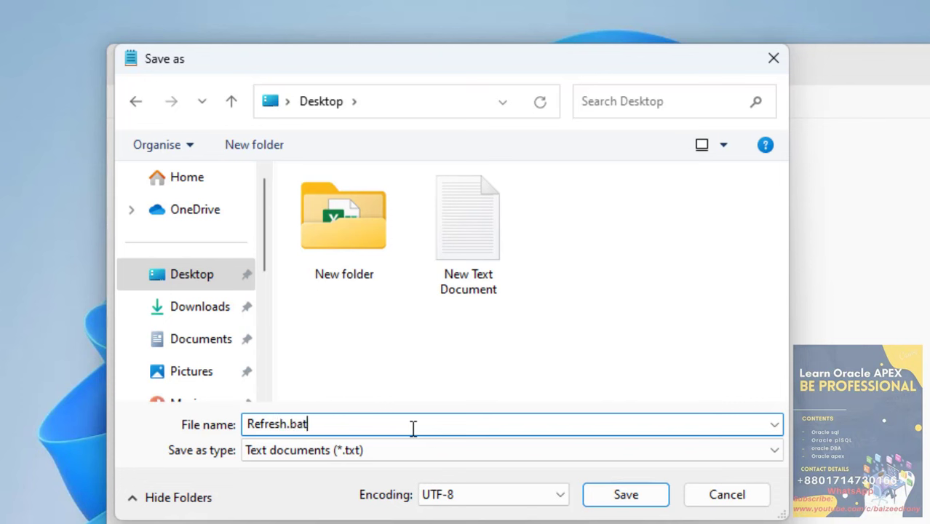
pyautogui.click(628, 495)
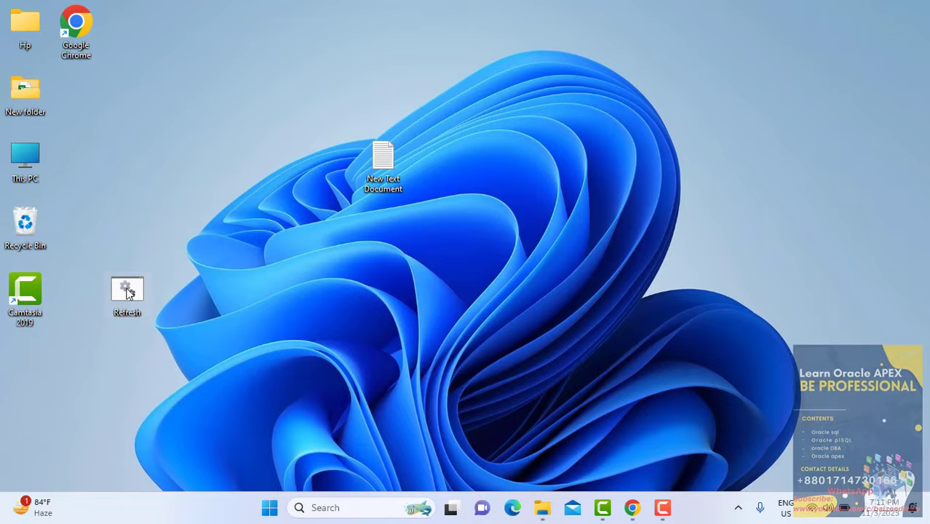
# Run Refresh.bat from the desktop to print the drive folder trees in Command Prompt.
pyautogui.doubleClick(127, 291)
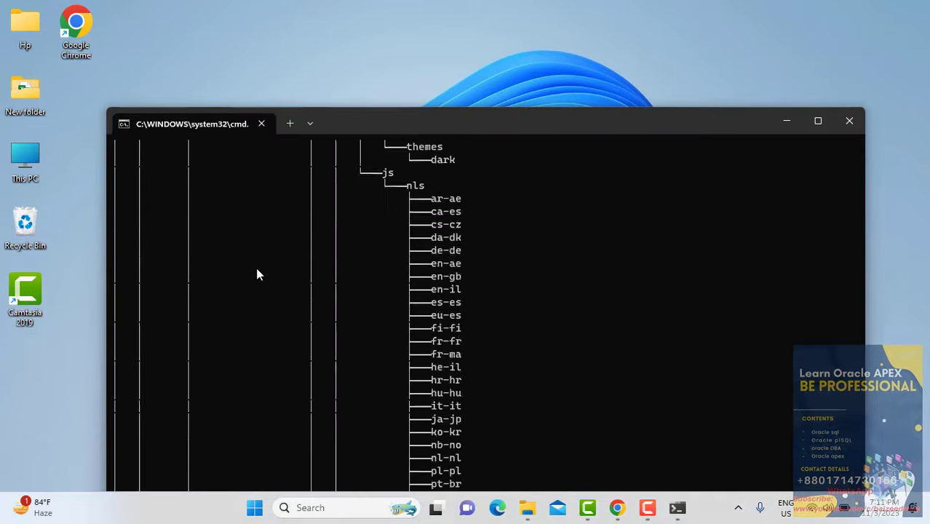